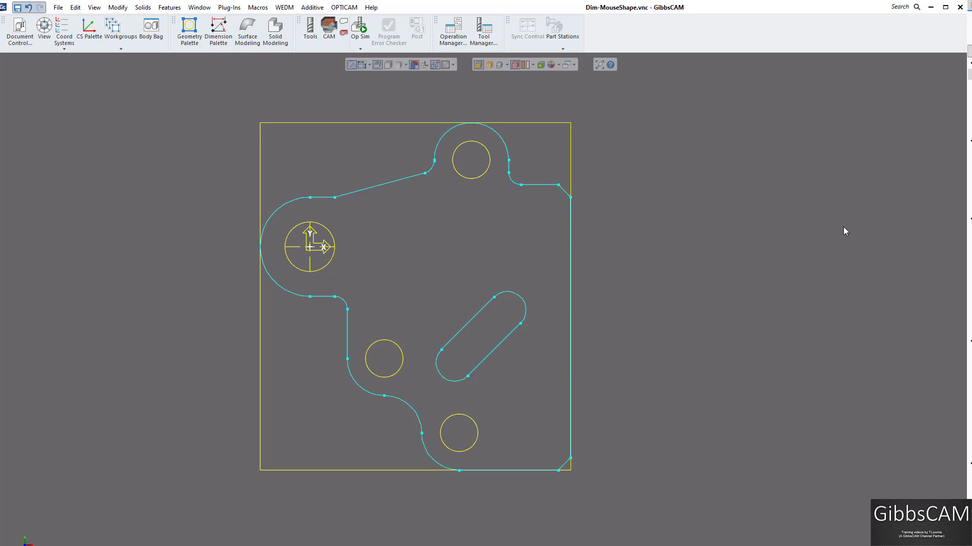
Step: Open the Dimensions palette and shift it slightly to the right
click(215, 34)
drag(206, 79, 222, 81)
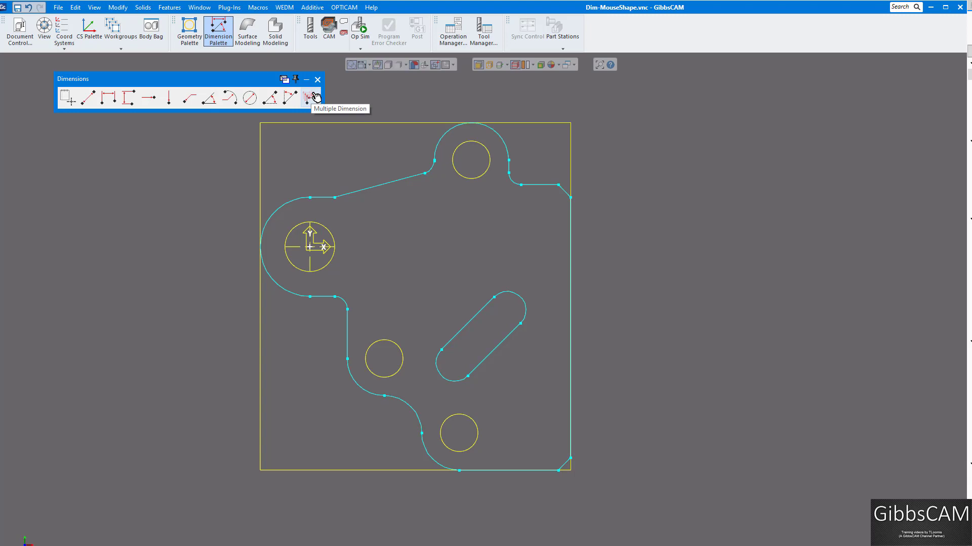
Step: Add 45.0000° and 135.0000° angle dimensions to the slot edges, moving the 45° label up-right
click(270, 103)
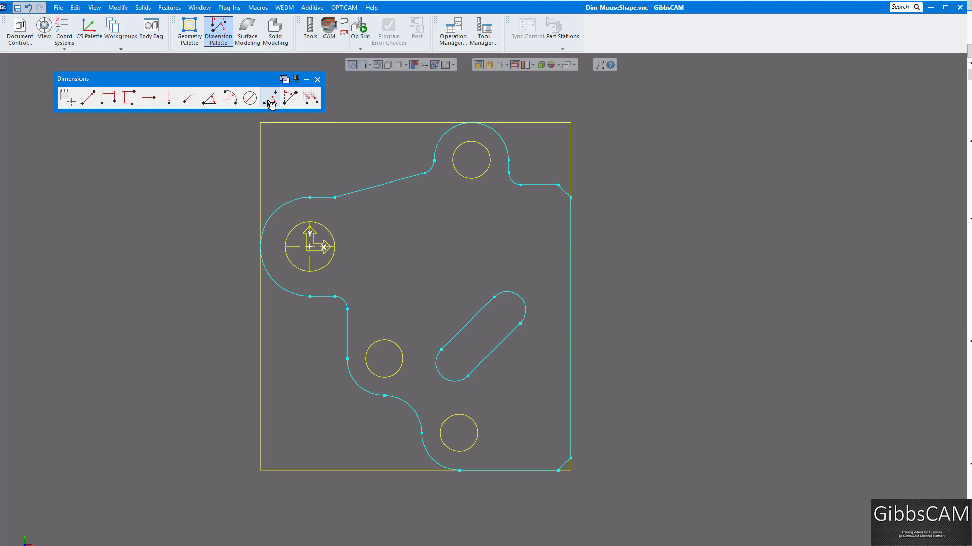
click(493, 355)
click(491, 358)
drag(537, 346, 617, 319)
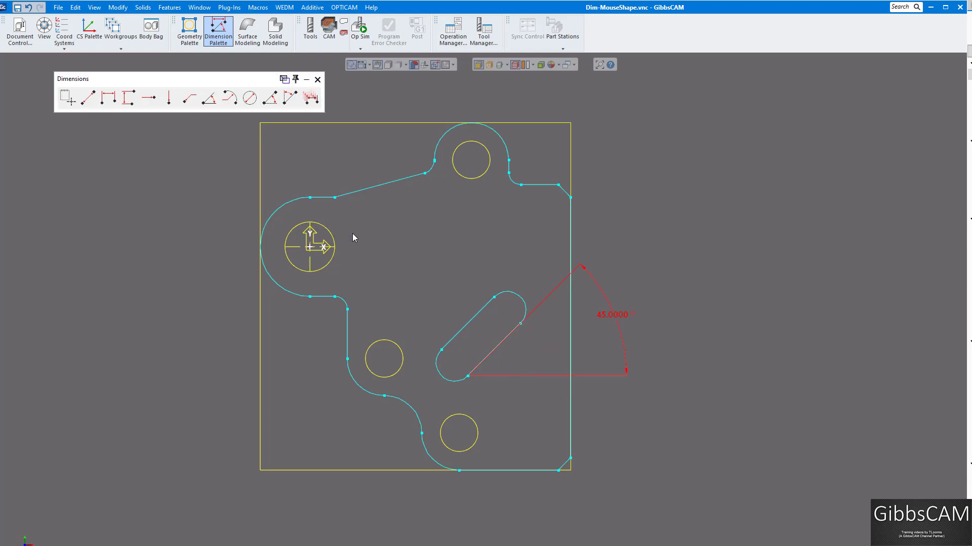
click(292, 99)
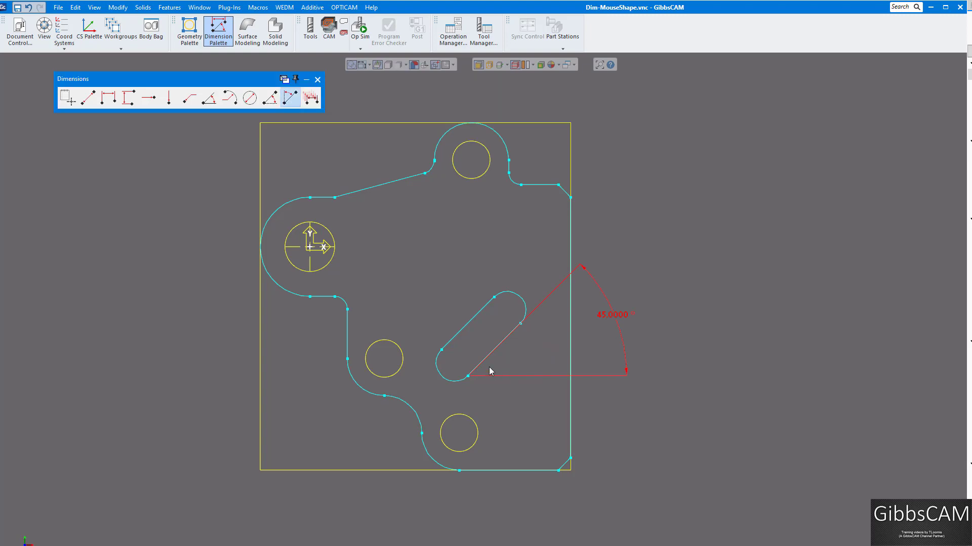
click(442, 350)
scroll(478, 296, up, 1)
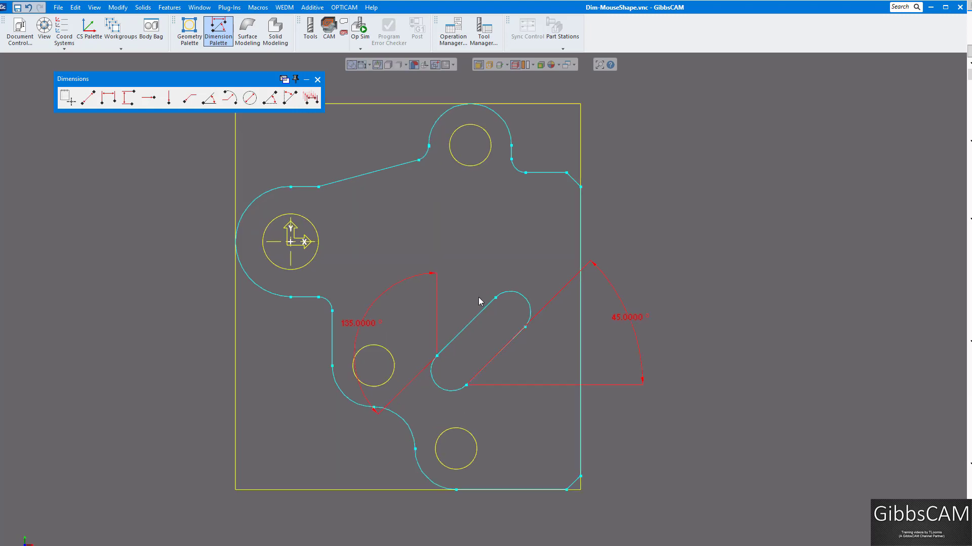
scroll(478, 296, down, 2)
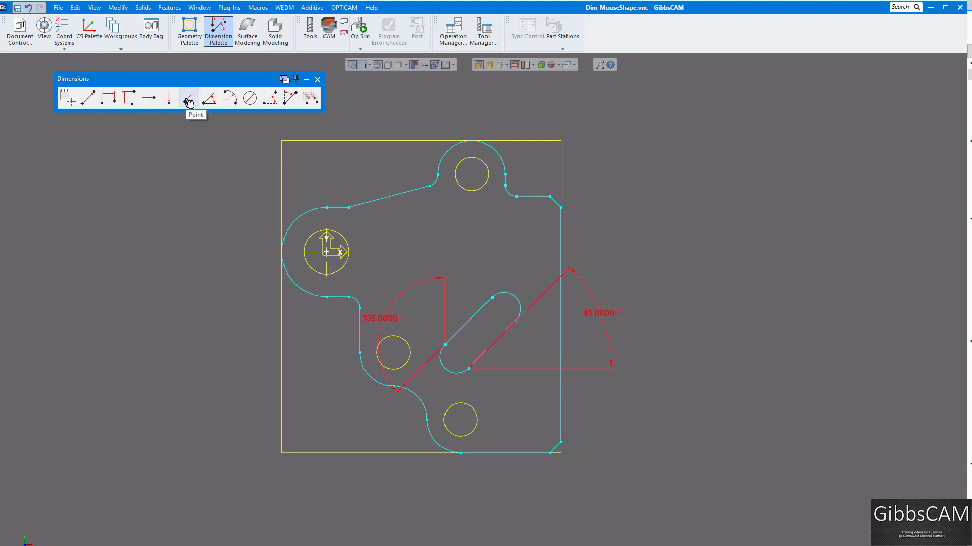
Step: Add a point coordinate dimension at the left arc's top endpoint and raise its label above the part
click(188, 99)
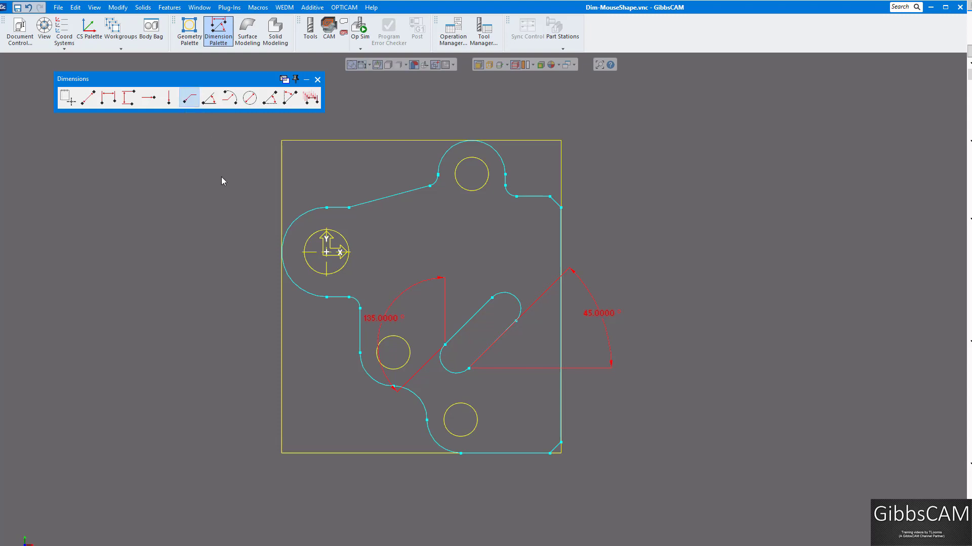
click(326, 207)
key(Escape)
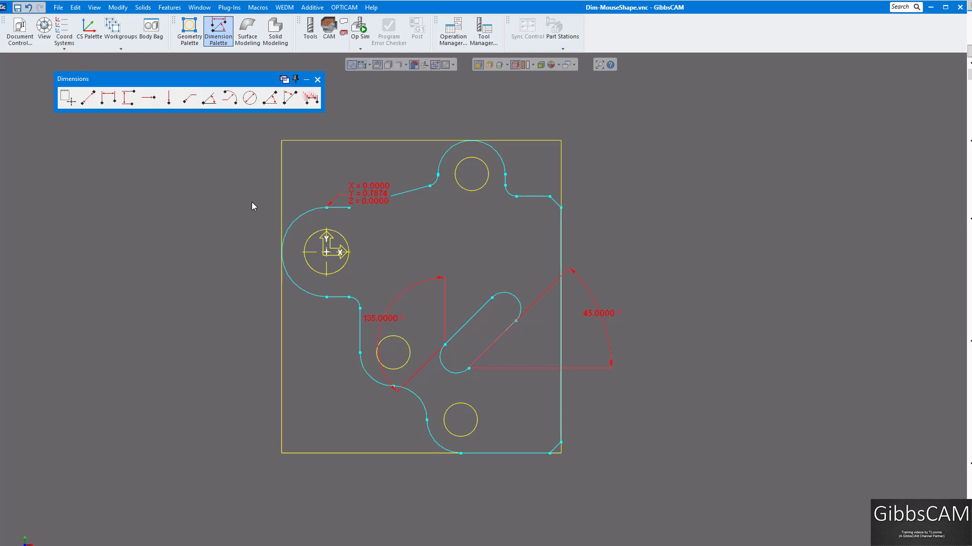
drag(354, 190, 373, 160)
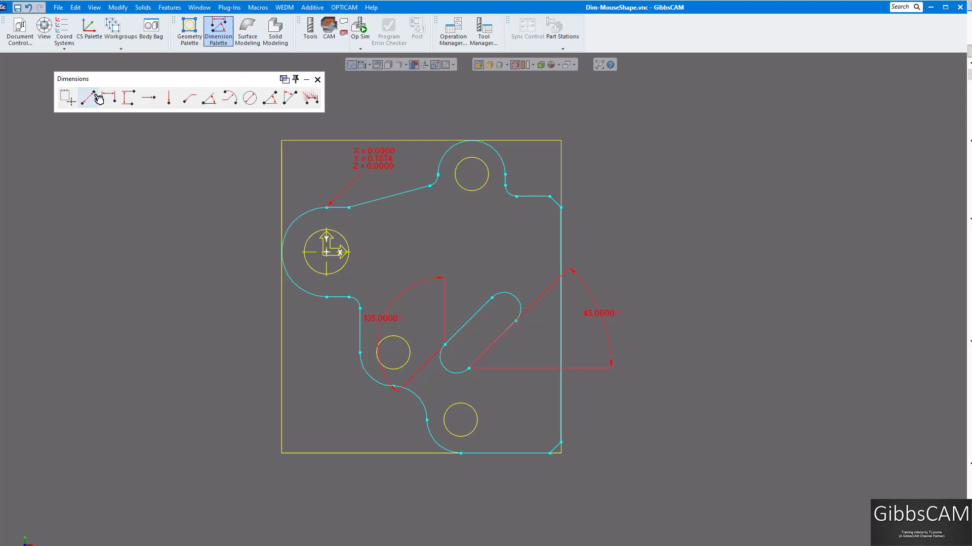
Step: Add point coordinates at X=1.8226, 3.1496, 3.3465 and the top-right corner, then close the palette
click(310, 100)
click(189, 98)
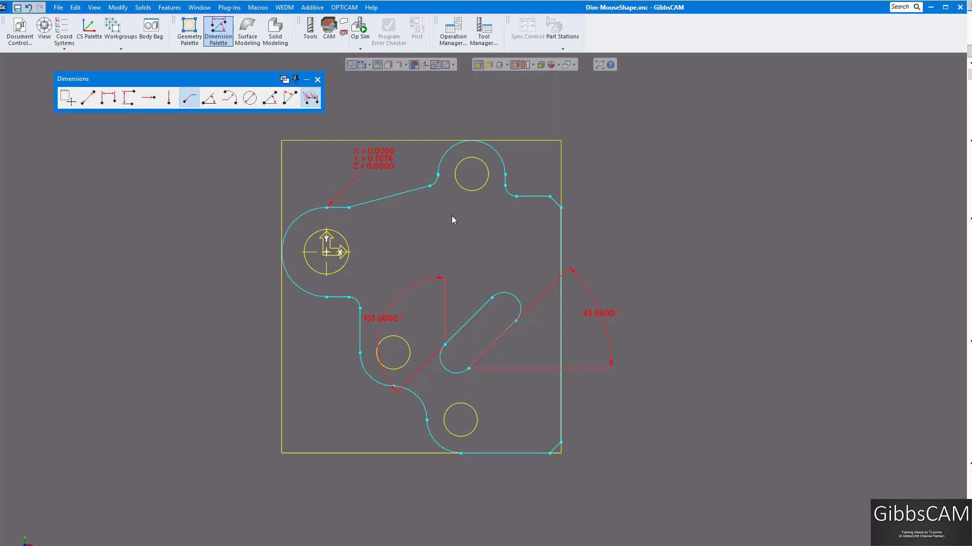
click(428, 187)
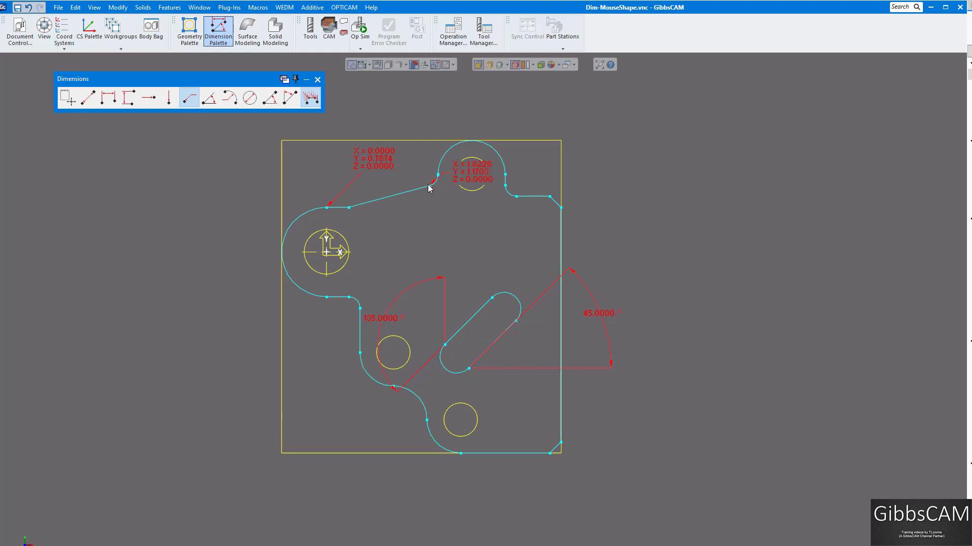
click(505, 175)
click(516, 196)
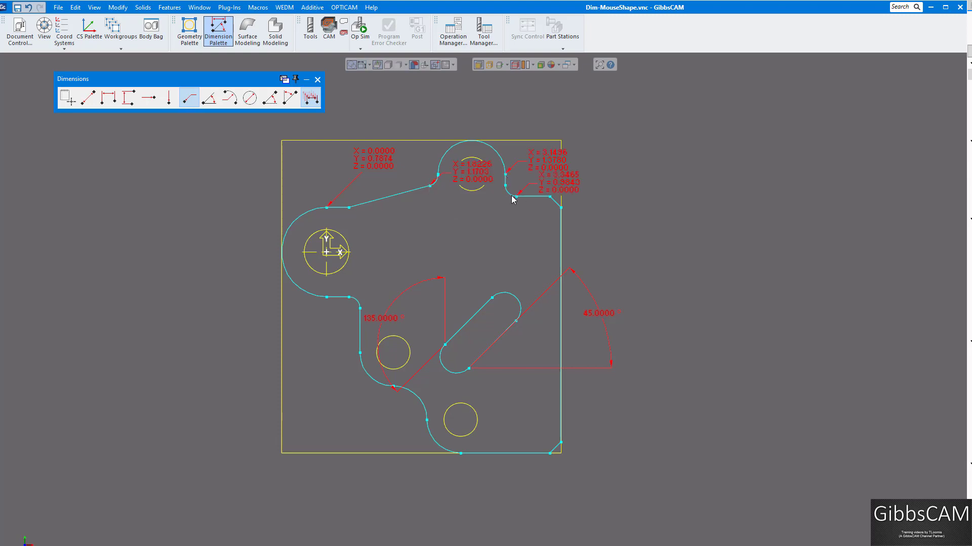
click(561, 208)
click(317, 79)
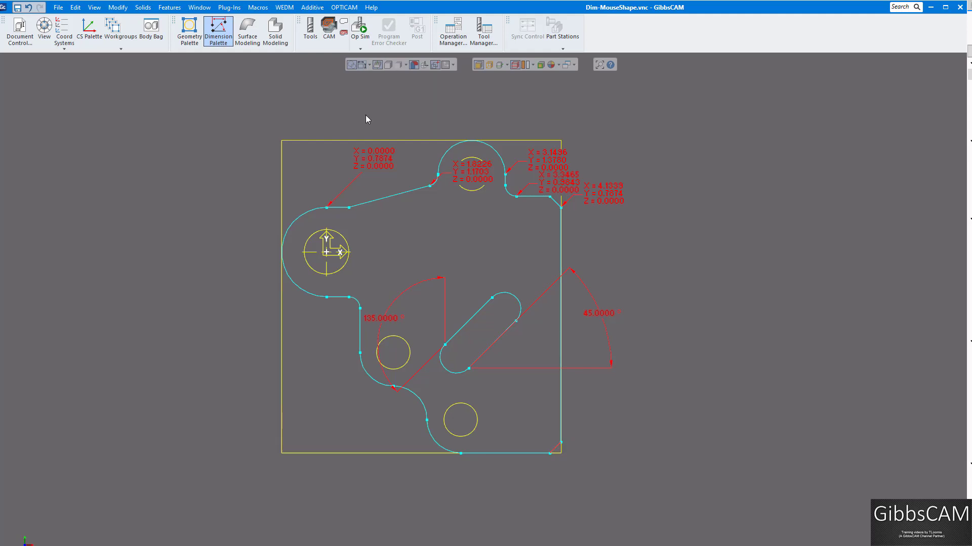
Step: Move the upper-right, X=3.3465 and 4.1339 coordinate labels clear of the part edge
scroll(590, 117, up, 3)
scroll(394, 314, up, 4)
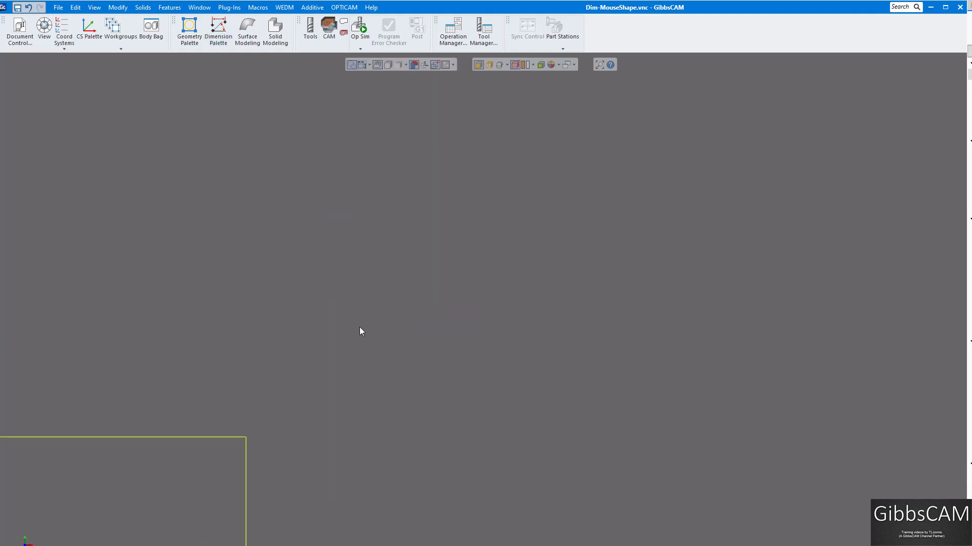
scroll(633, 308, down, 6)
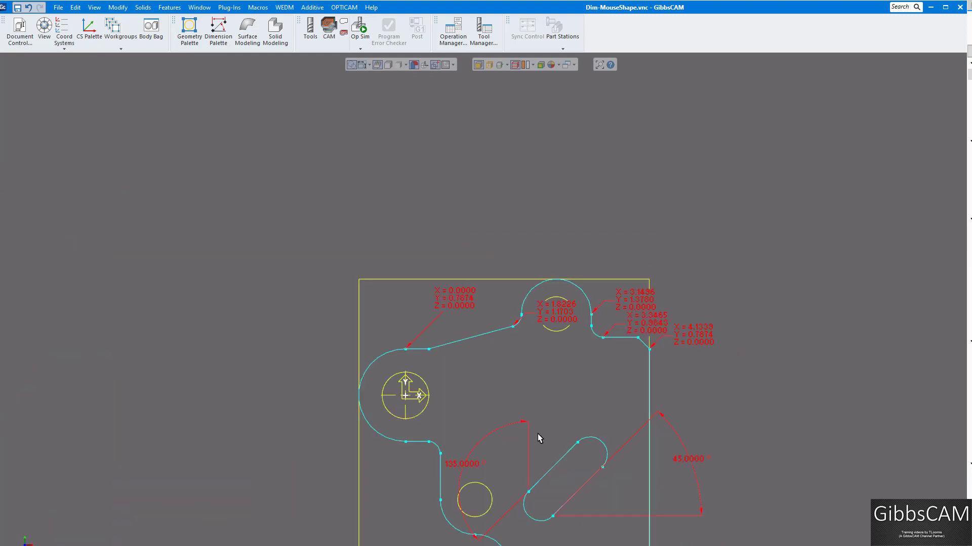
drag(622, 303, 659, 256)
drag(648, 324, 718, 296)
drag(717, 349, 713, 390)
Step: Turn Show Dimensions off, on and off again so only the part outline shows
scroll(713, 391, down, 3)
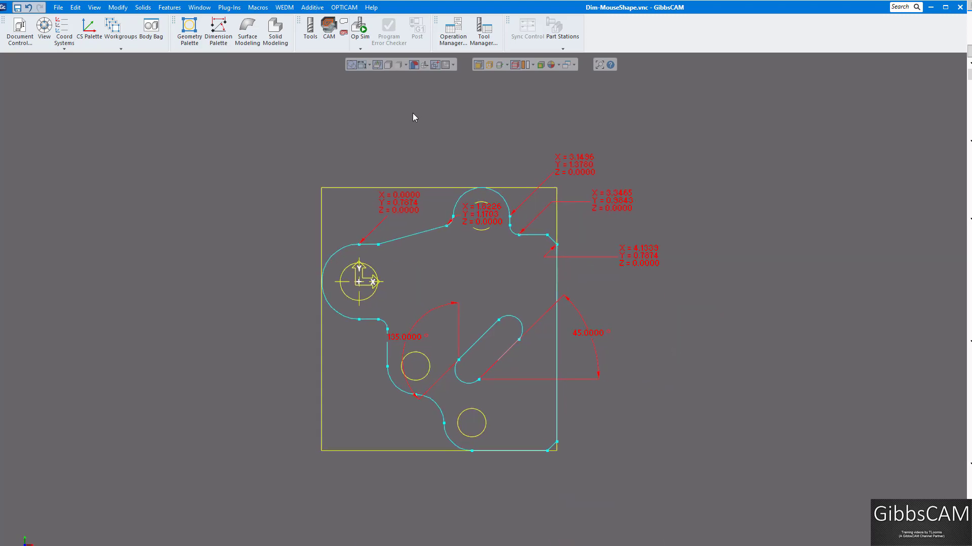
click(362, 67)
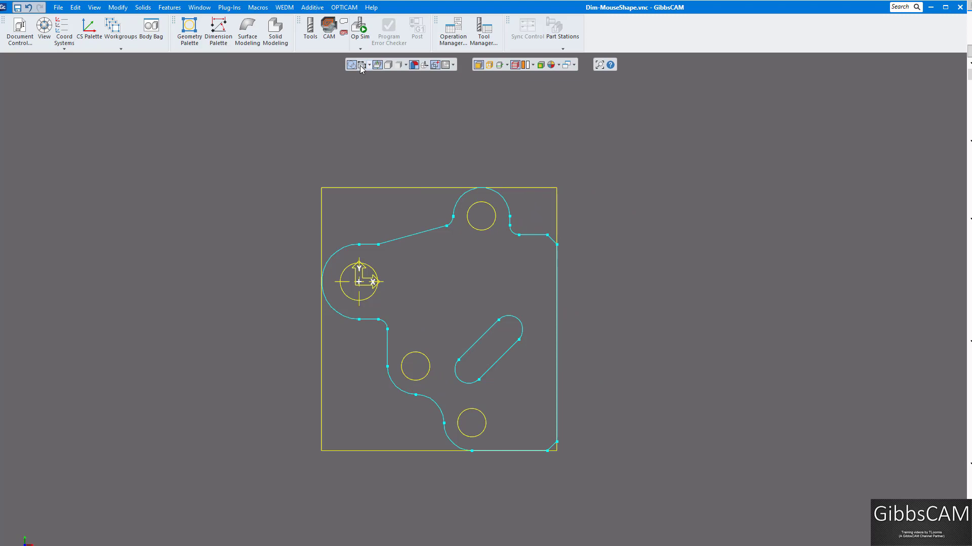
click(362, 66)
scroll(633, 287, up, 1)
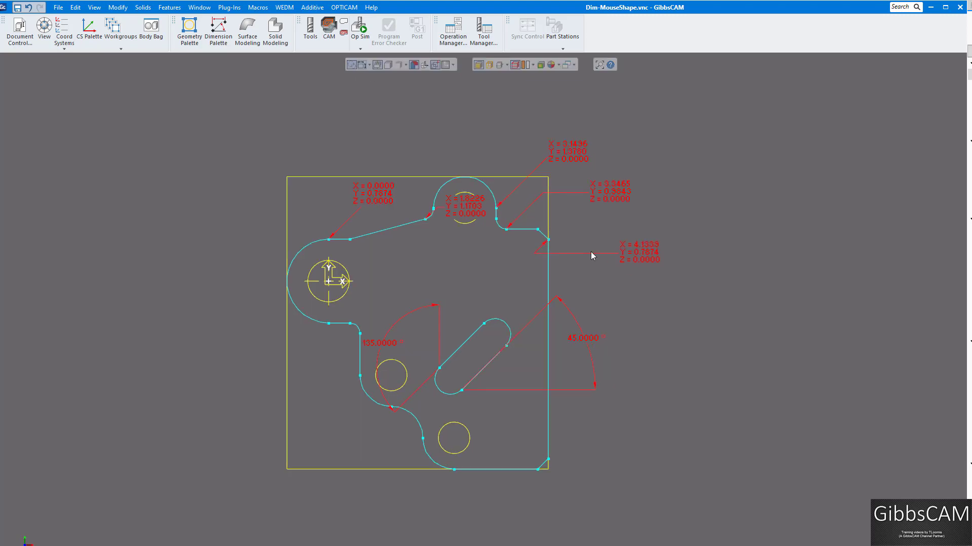
click(366, 69)
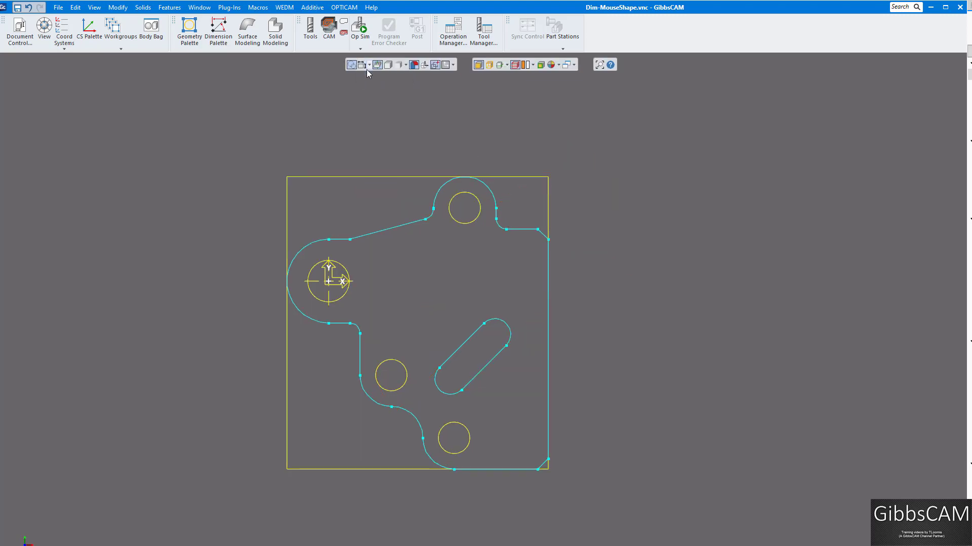
scroll(527, 282, up, 2)
middle_drag(564, 326, 621, 324)
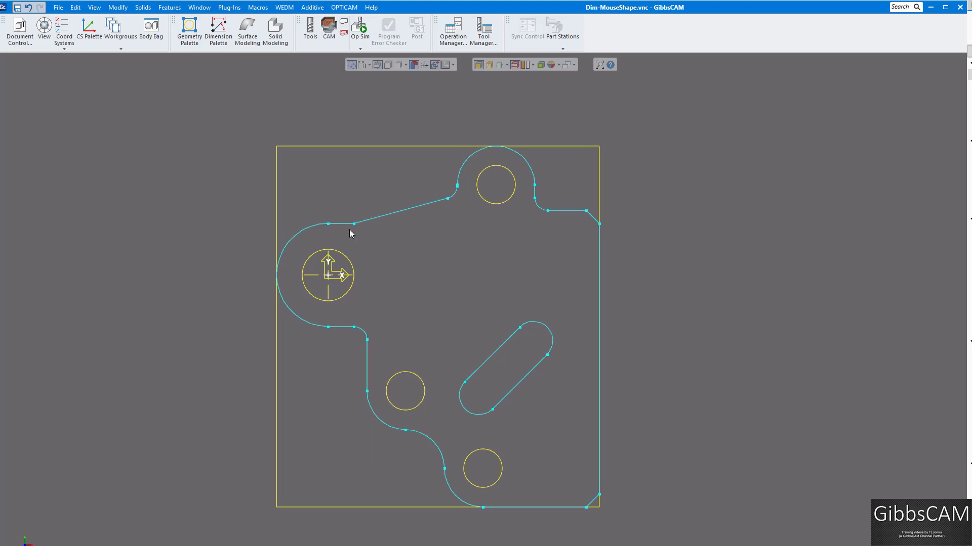
Step: Start a Shape Offset with distance 0.5 and accuracy set to 0.001
click(191, 30)
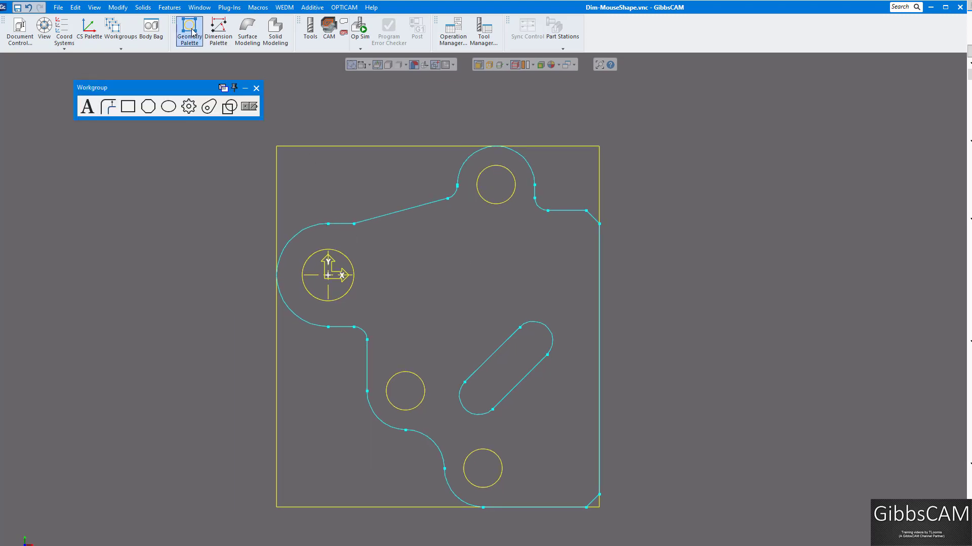
click(109, 107)
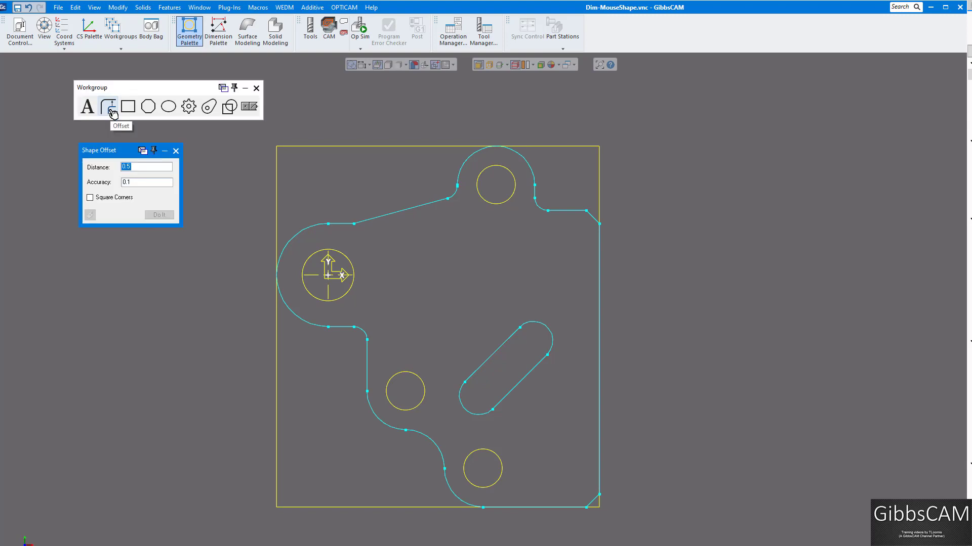
drag(107, 155, 92, 187)
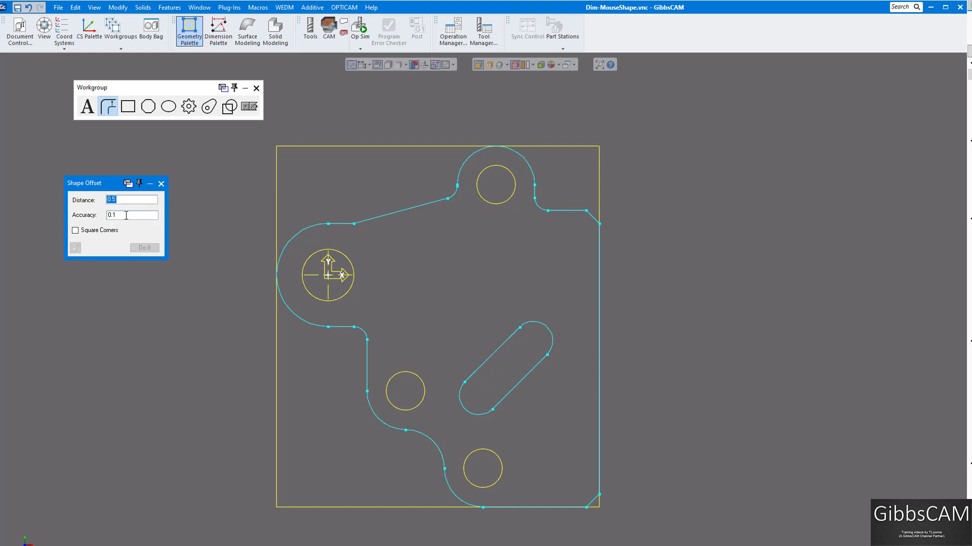
key(Tab)
text(.0)
Step: Offset the whole part outline outward about 0.56 with dynamic offset, then close the offset and geometry windows
click(375, 217)
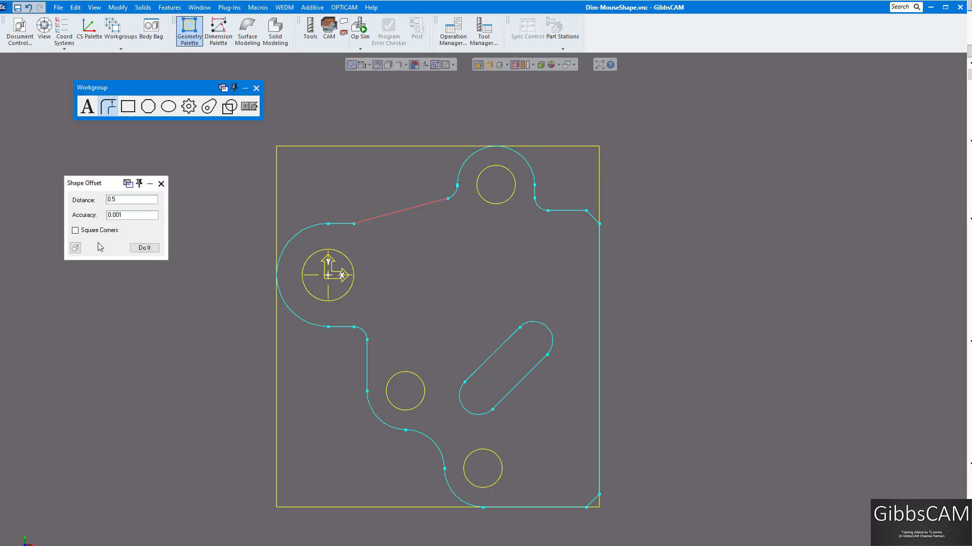
click(76, 248)
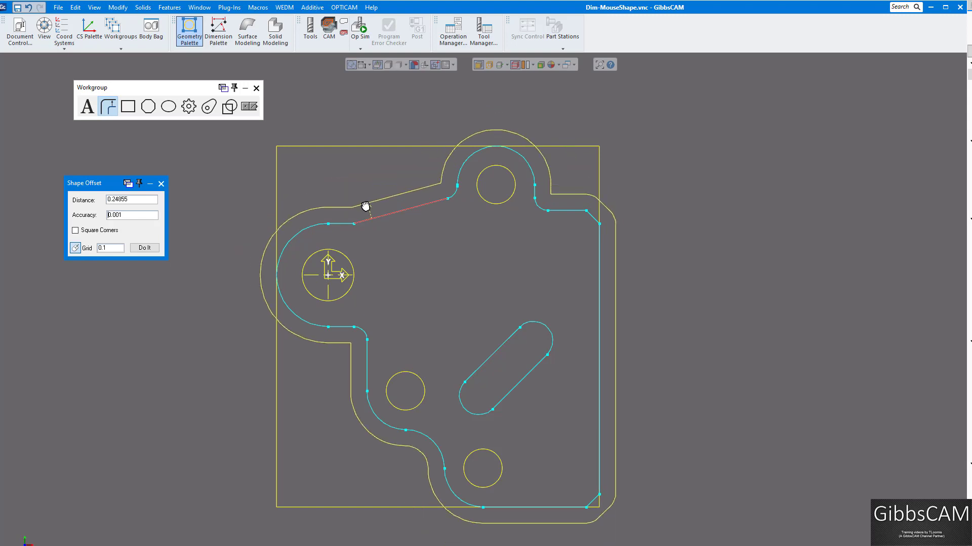
click(373, 223)
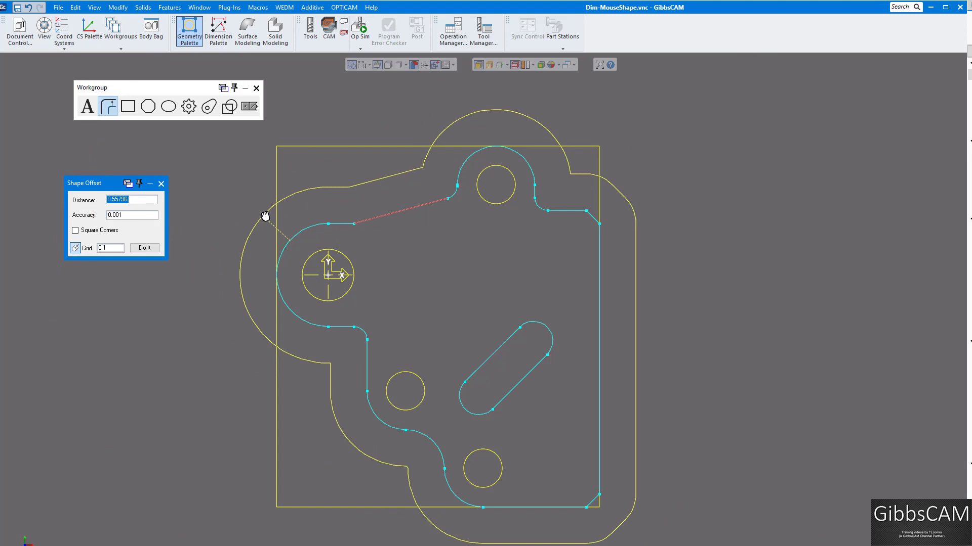
click(265, 216)
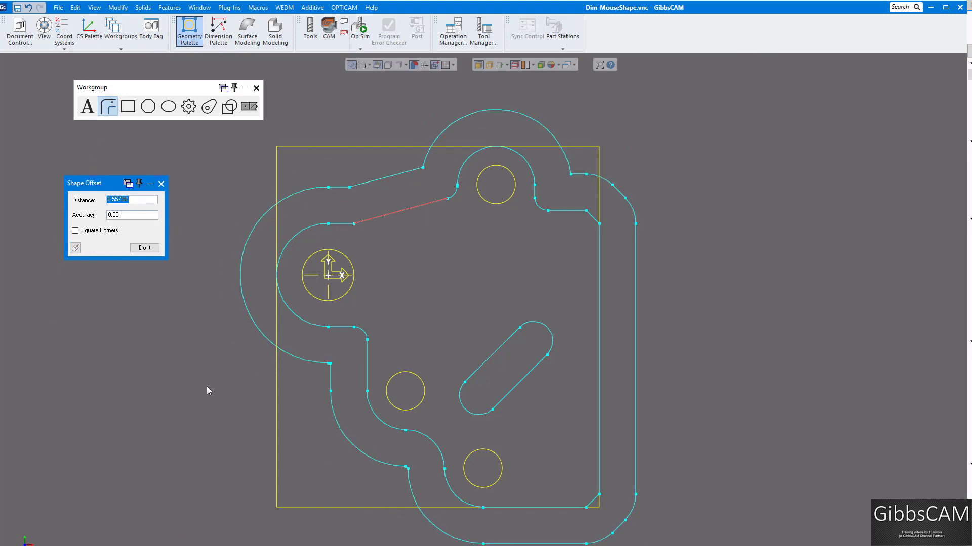
click(161, 184)
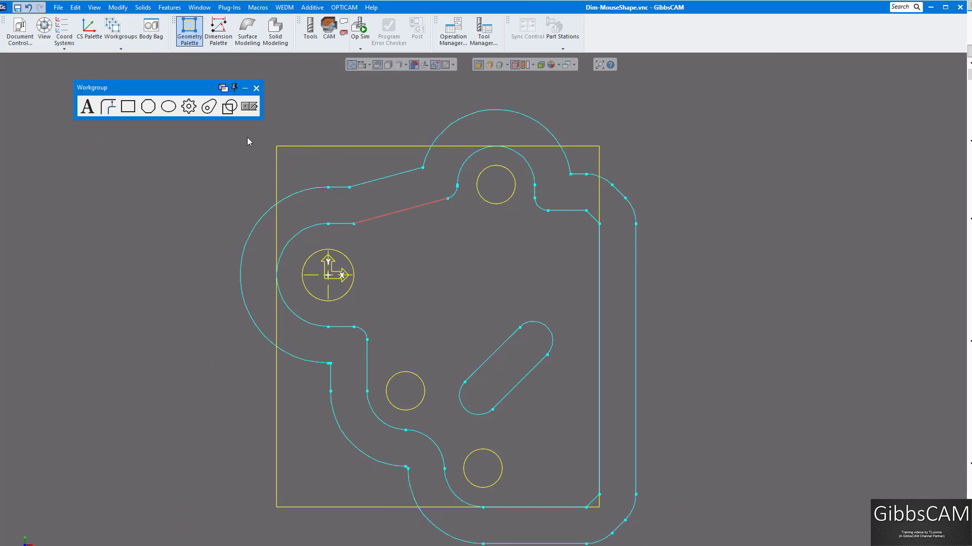
click(256, 89)
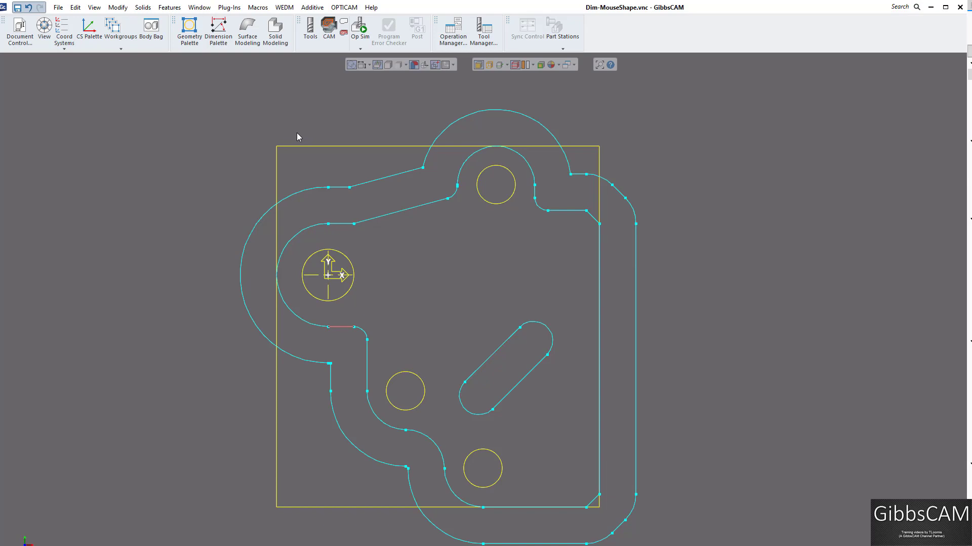
Step: Reopen the Dimensions palette and turn the red angle and coordinate dimensions back on
click(212, 41)
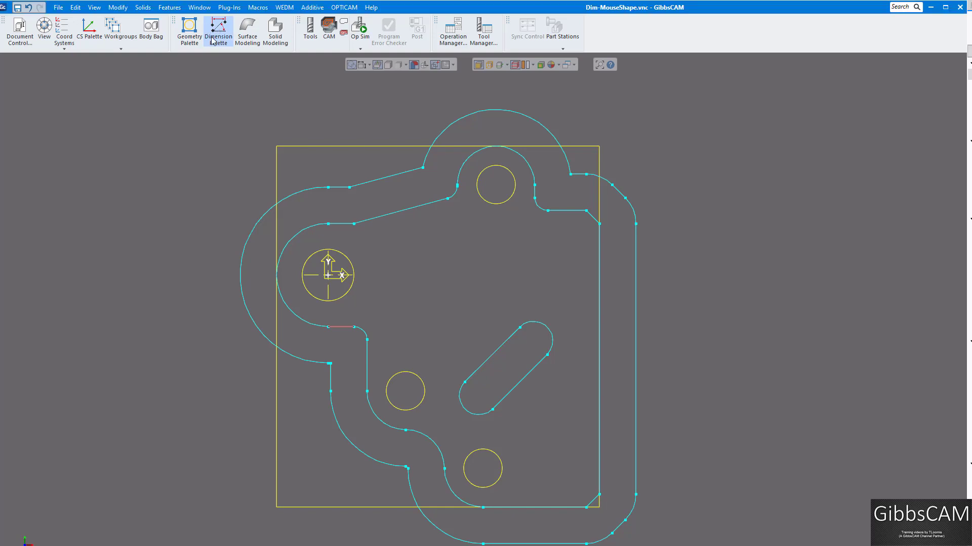
click(212, 41)
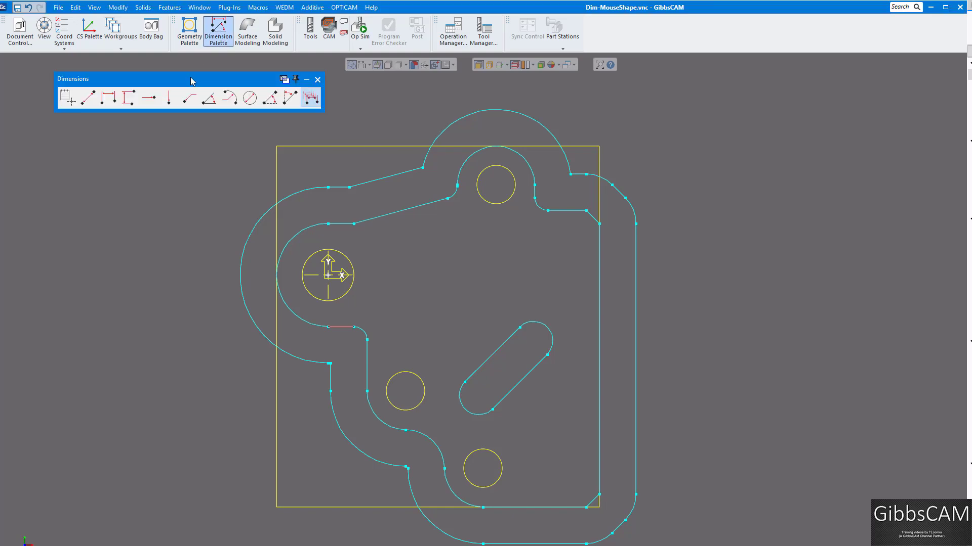
mouse_move(193, 81)
mouse_down()
mouse_move(168, 107)
mouse_move(192, 110)
mouse_move(184, 92)
mouse_up()
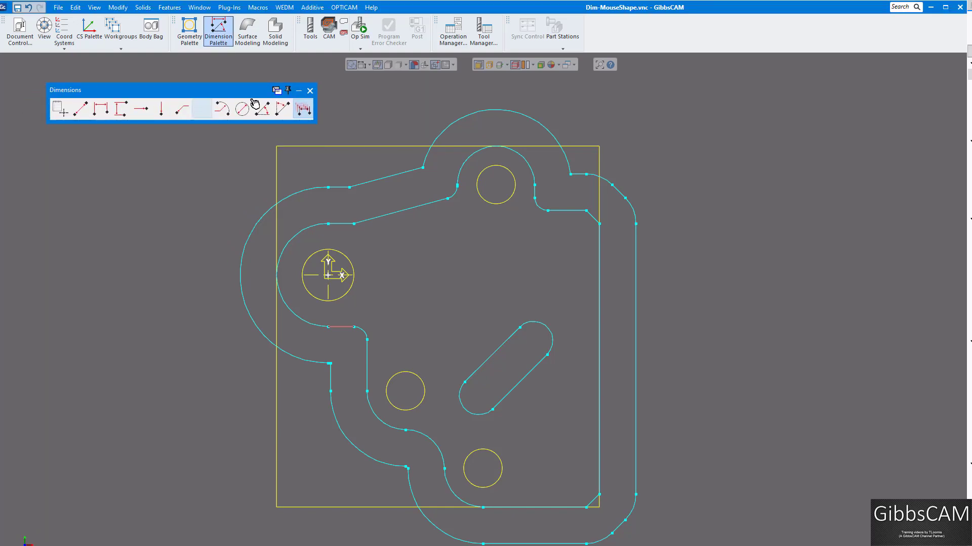
click(362, 67)
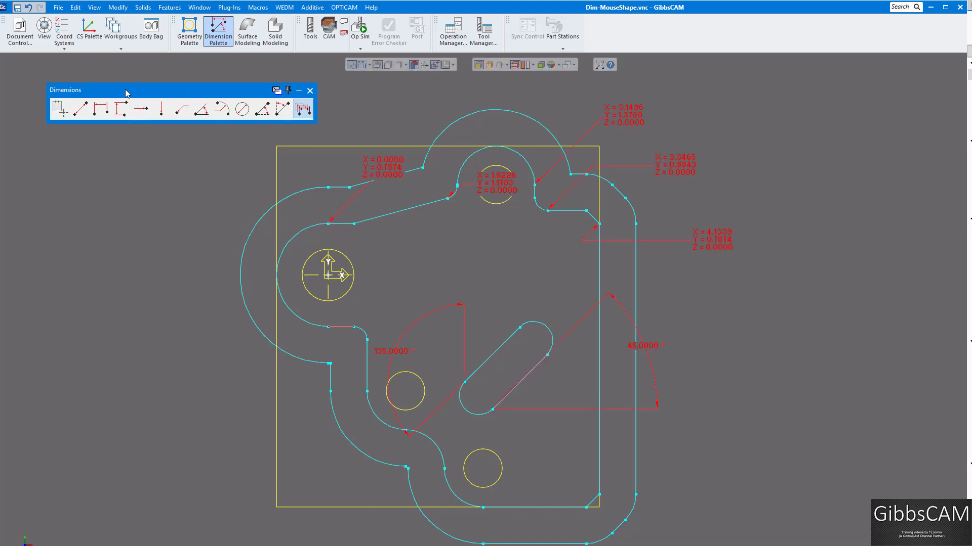
right_click(169, 92)
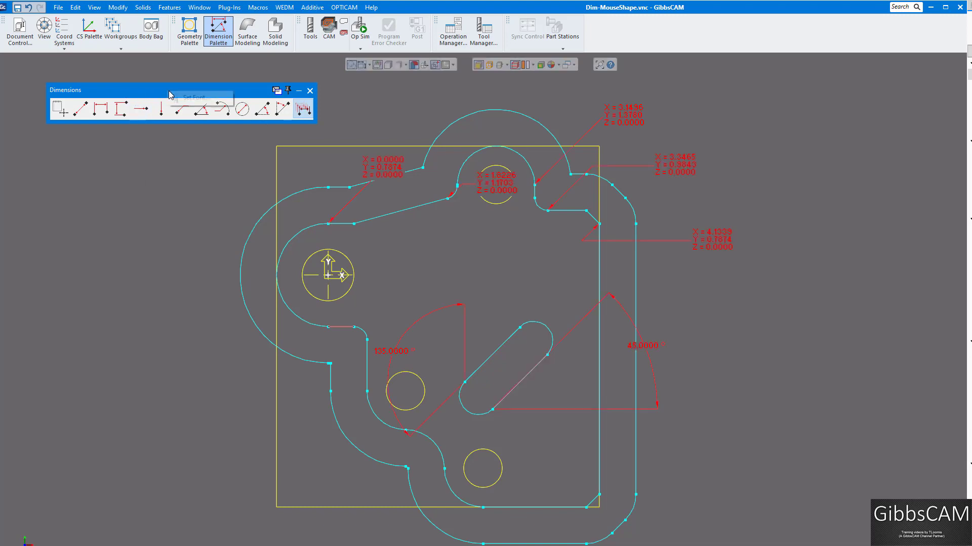
click(198, 99)
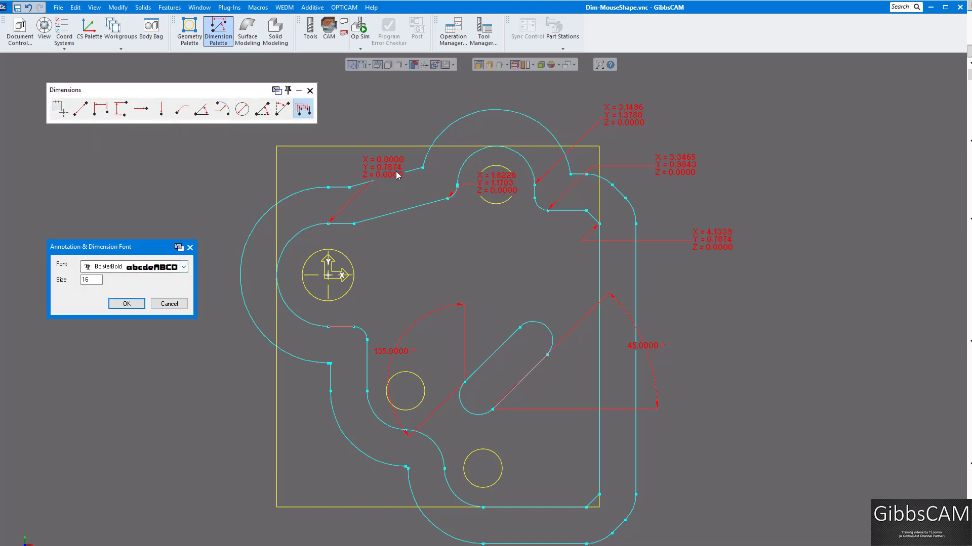
click(183, 267)
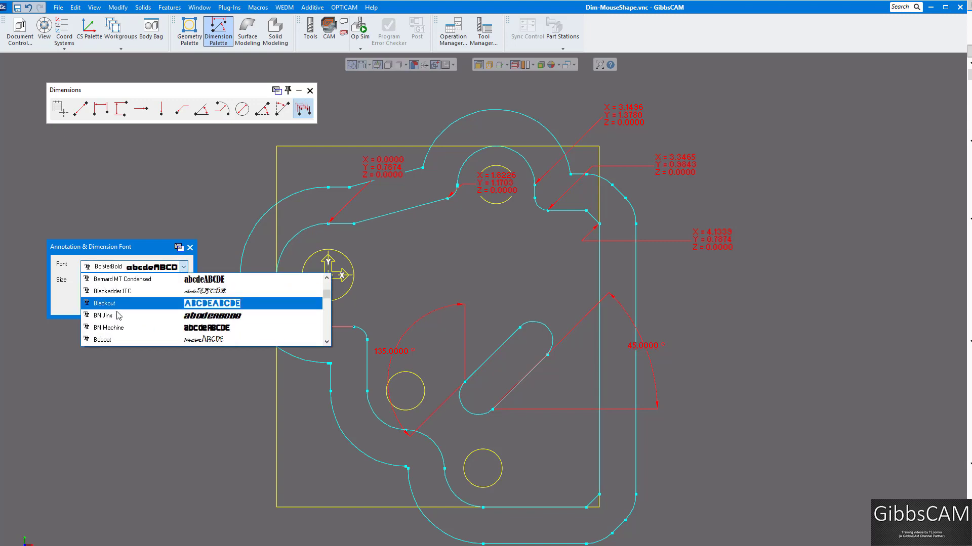
scroll(118, 316, up, 15)
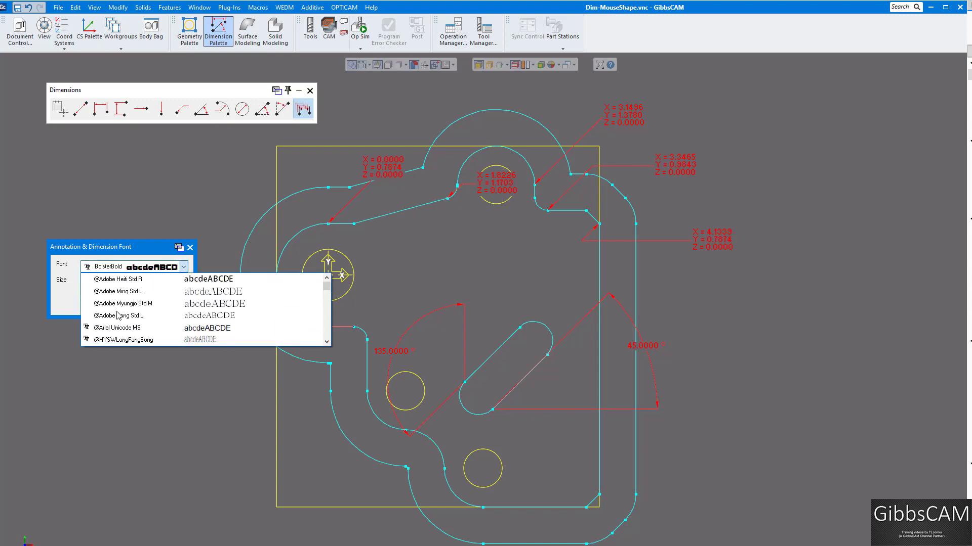
scroll(117, 316, down, 5)
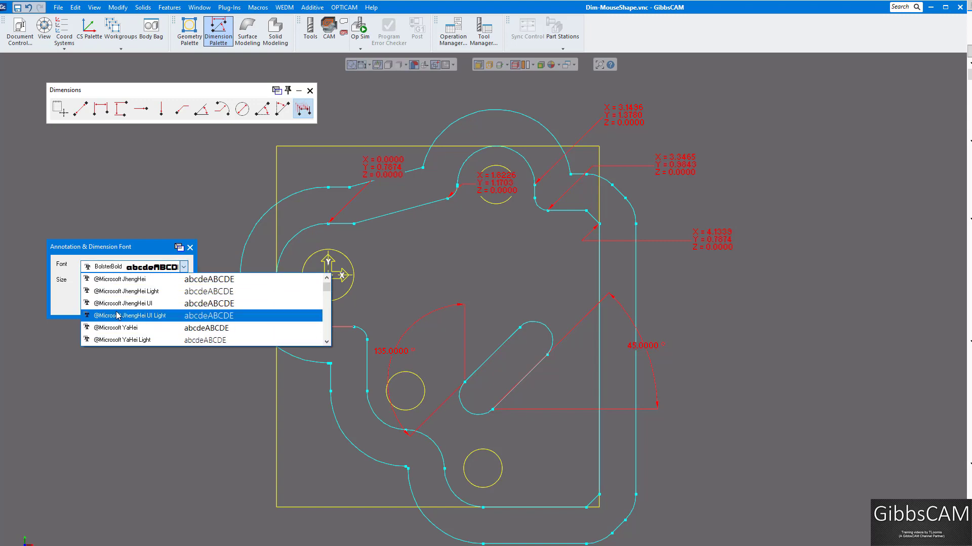
click(111, 308)
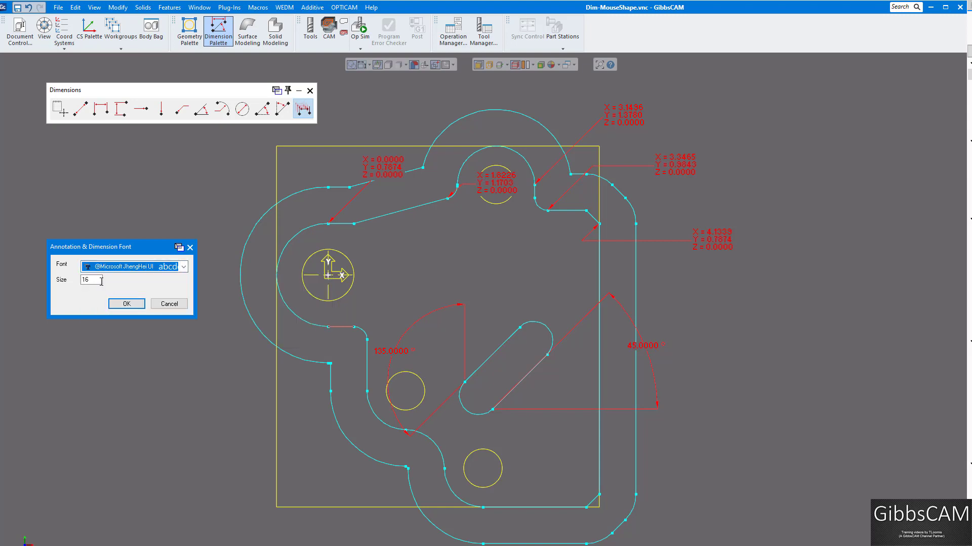
key(Tab)
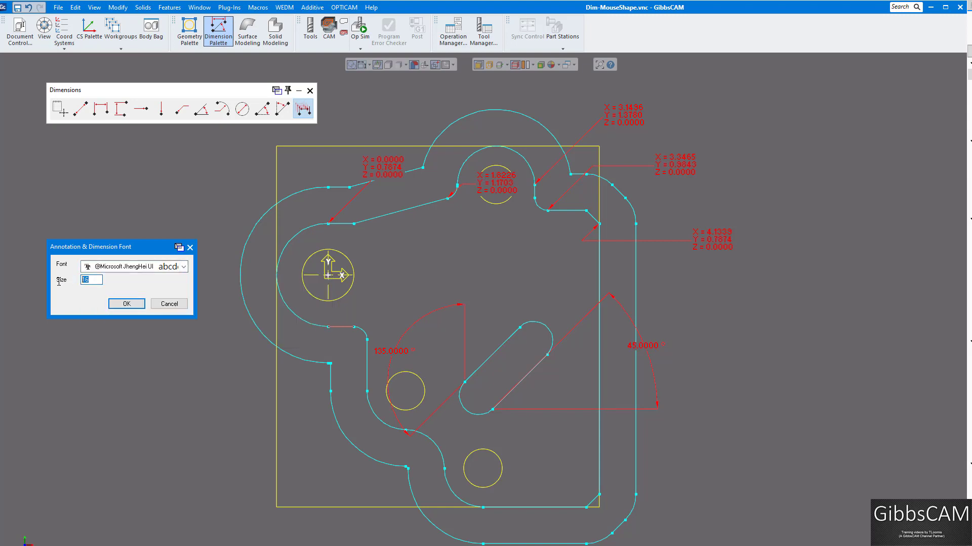
text(1)
key(Return)
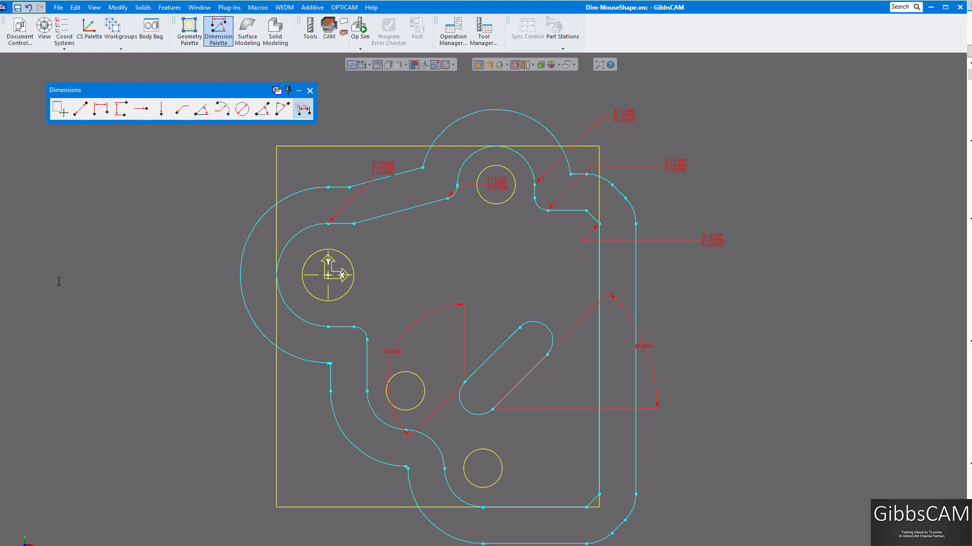
Step: Place a 'TEST PART' text label to the left of the part
click(60, 108)
click(165, 180)
text(TEST PART)
click(248, 190)
click(202, 107)
click(119, 269)
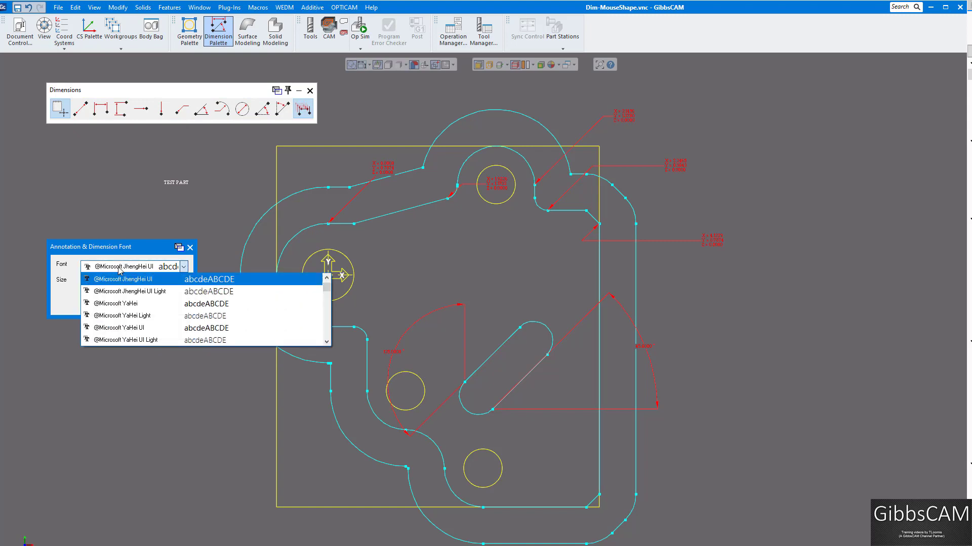
scroll(173, 320, down, 3)
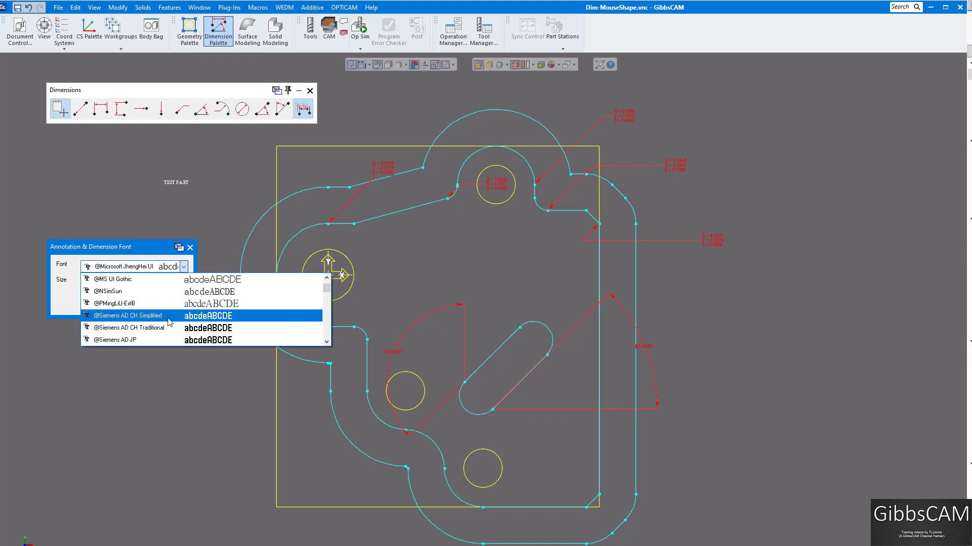
click(158, 329)
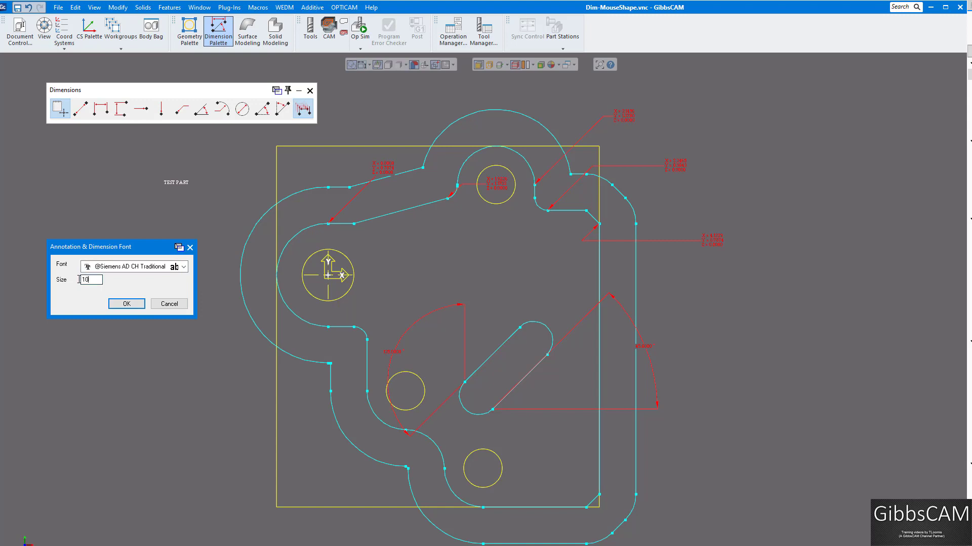
key(Tab)
key(Return)
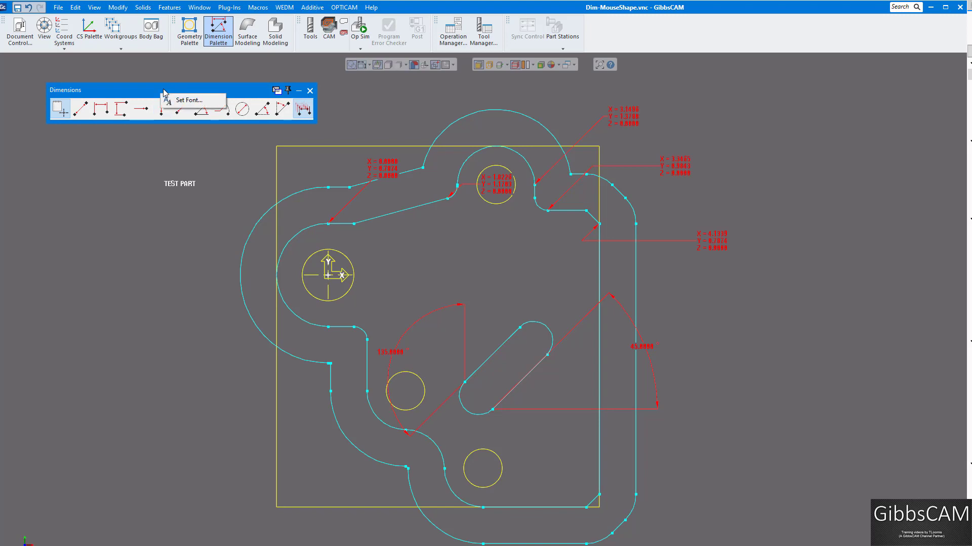
click(128, 239)
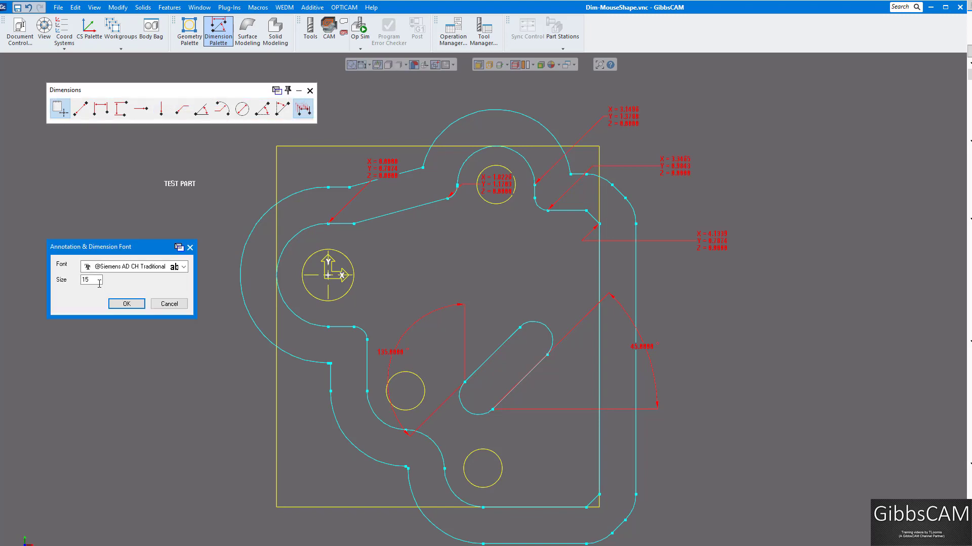
drag(99, 280, 50, 278)
key(Return)
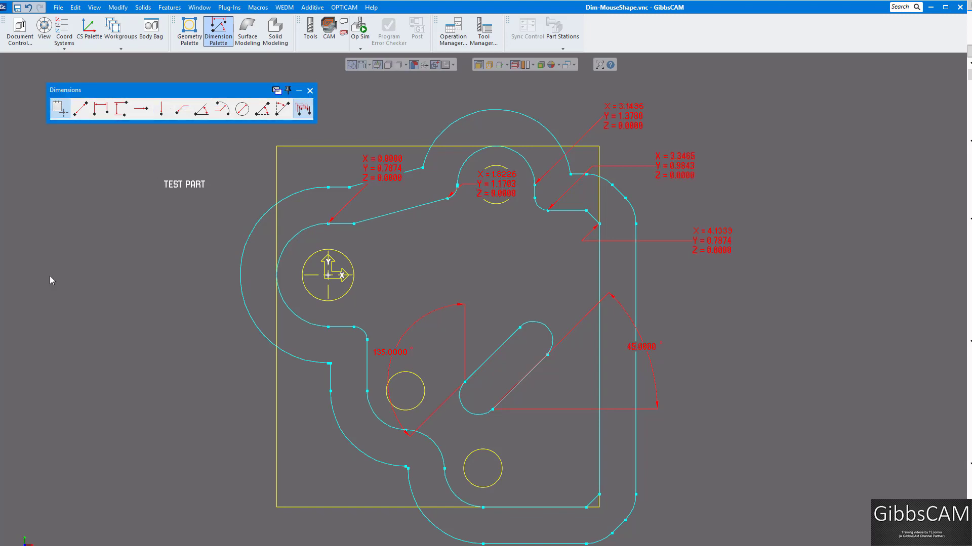
Step: Raise the X 0.0000, Y 0.7874 label above the top edge, then review dimension colours in Preferences > Display
click(311, 91)
drag(381, 163, 396, 136)
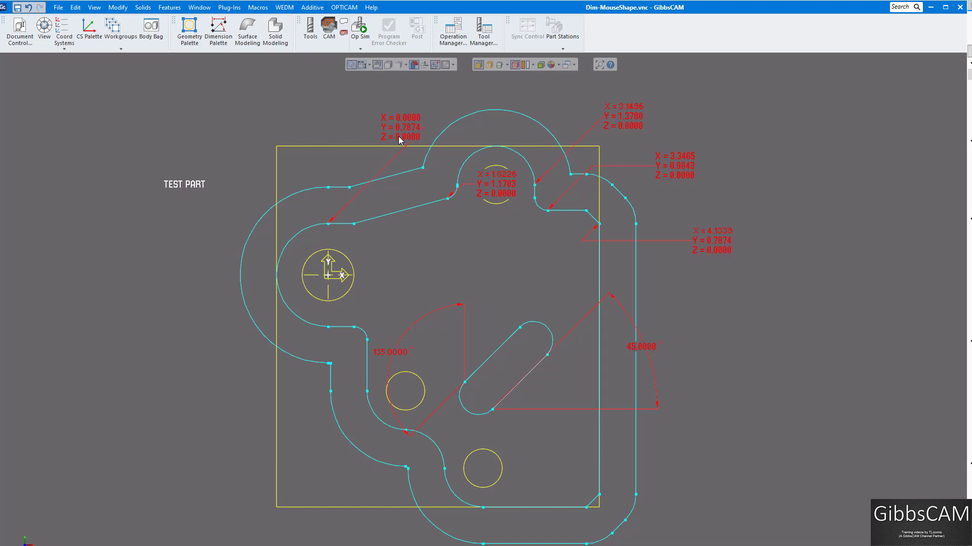
click(58, 7)
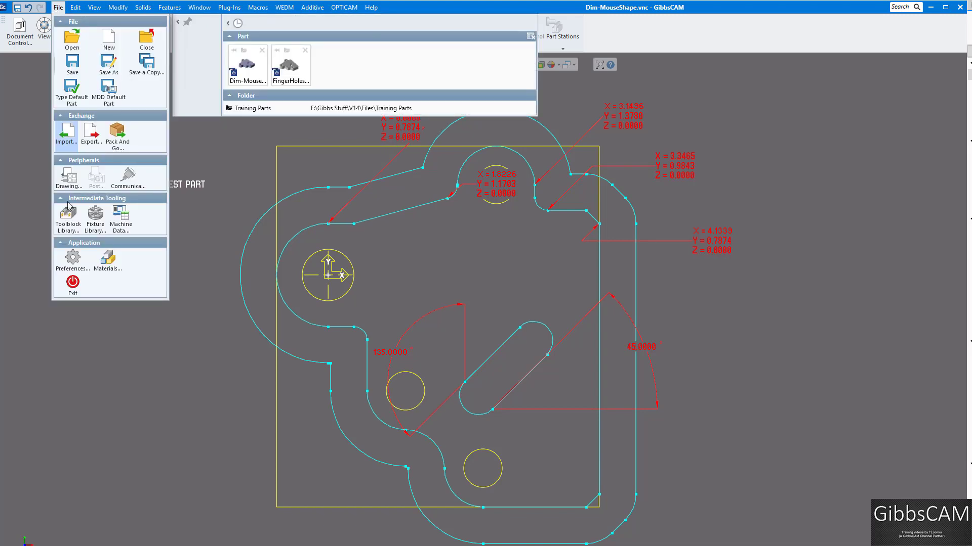
click(75, 282)
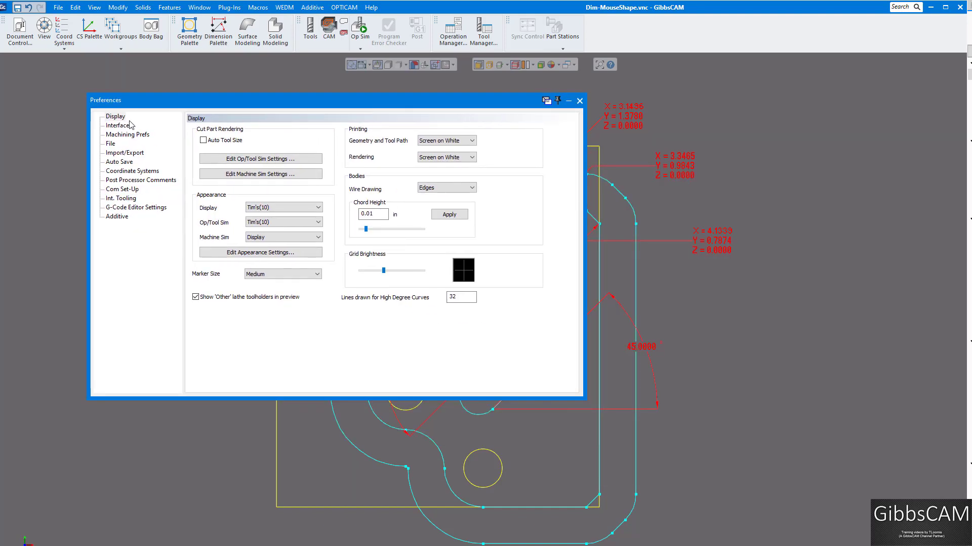
click(121, 117)
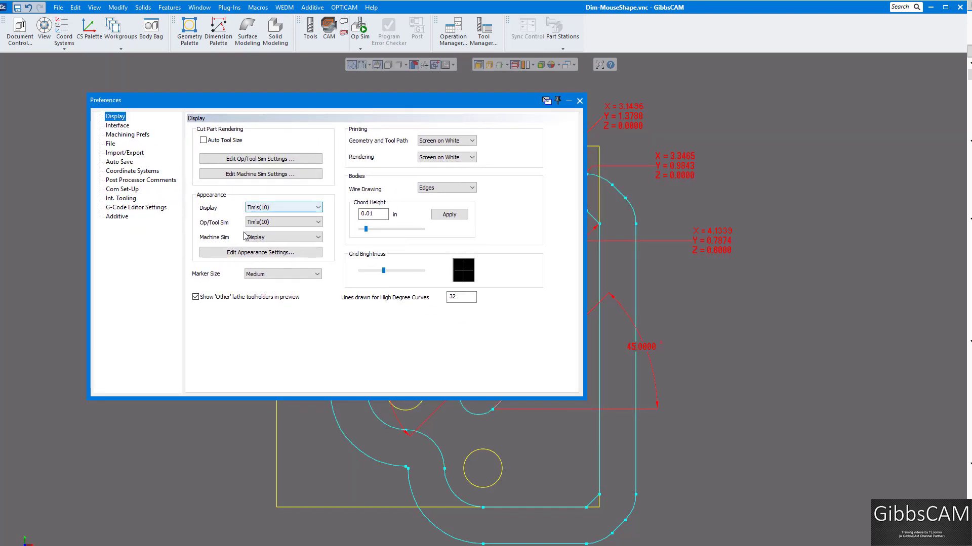
click(249, 256)
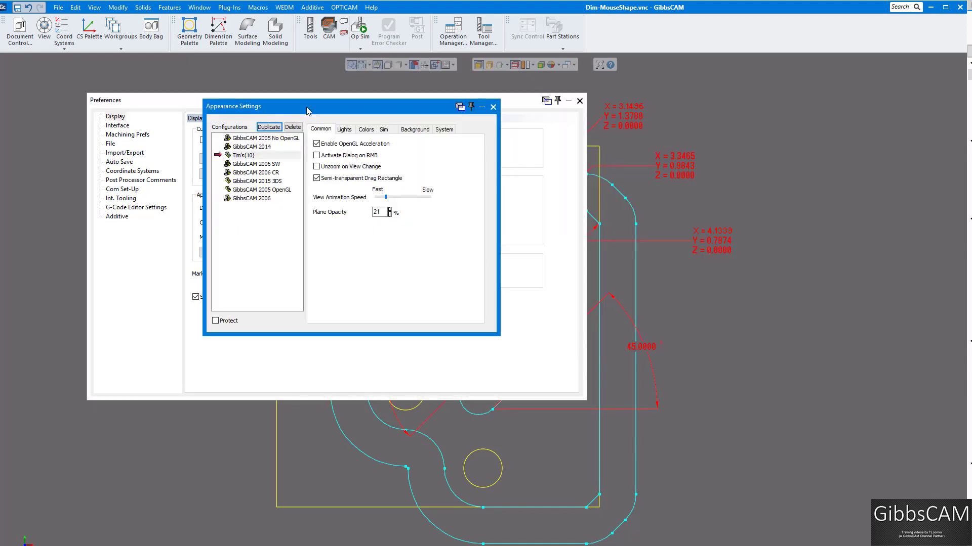
click(358, 131)
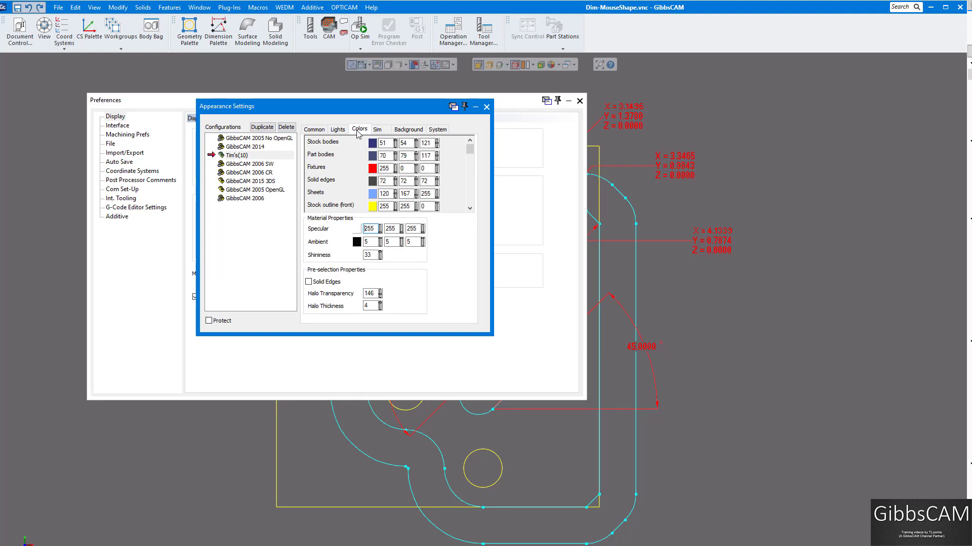
scroll(357, 171, down, 4)
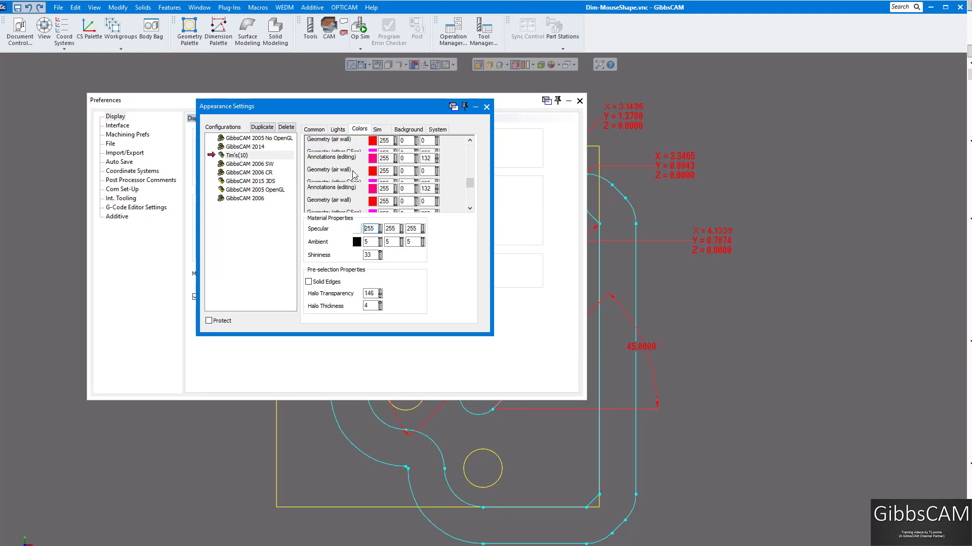
scroll(339, 175, up, 3)
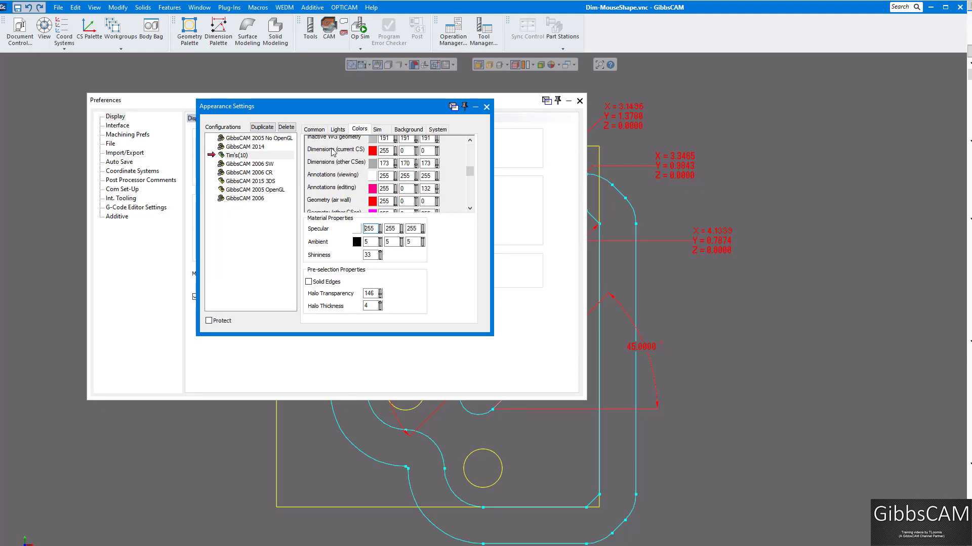
click(487, 106)
click(579, 102)
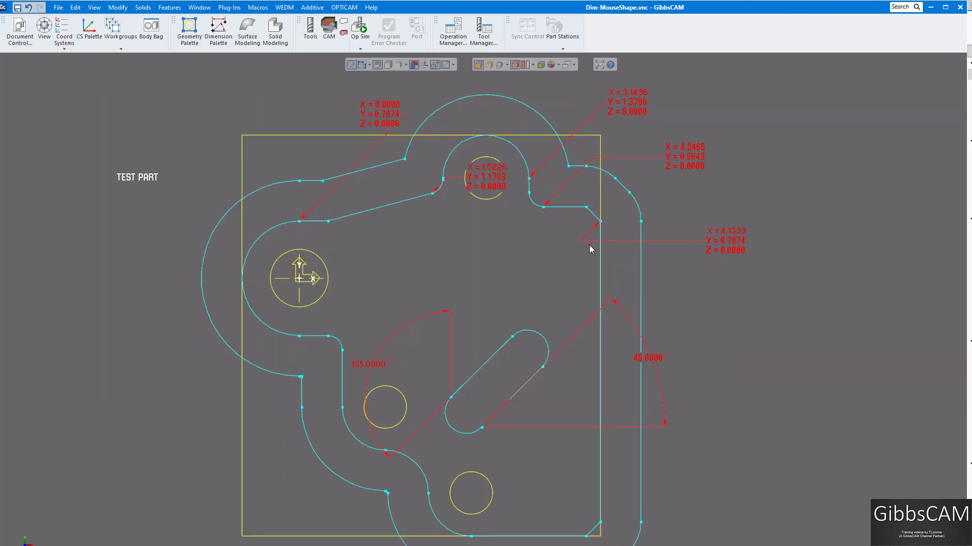
Step: Zoom out slightly until the part, its angle and XYZ dimensions, and the TEST PART label all fit
scroll(591, 248, down, 1)
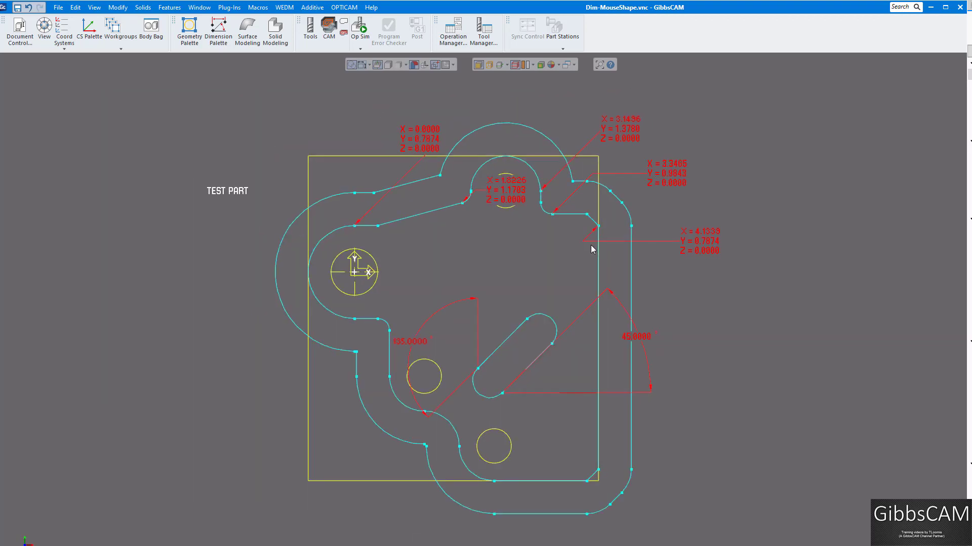